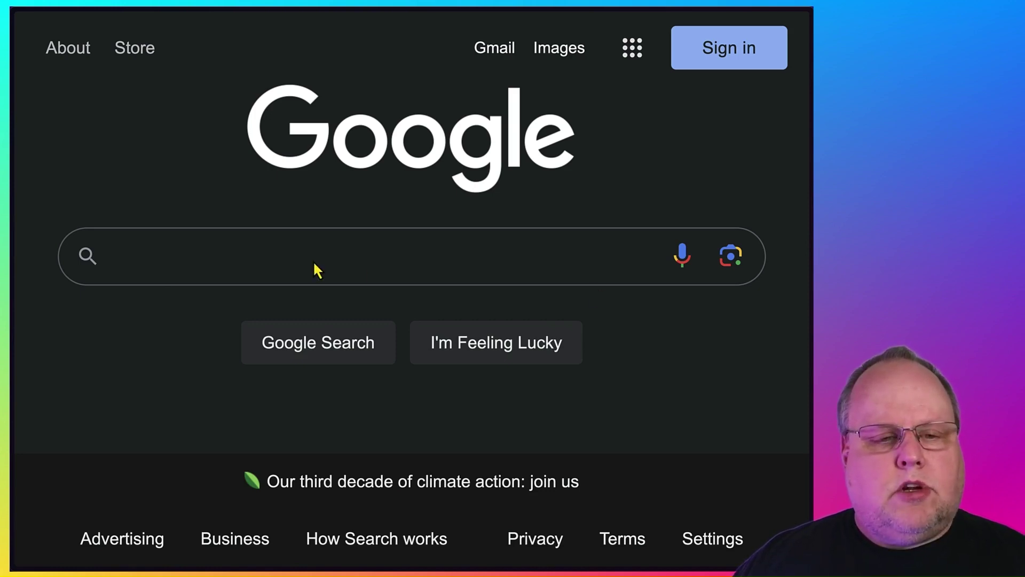
Step: Search Google for 'google takeout'
click(270, 266)
text(g)
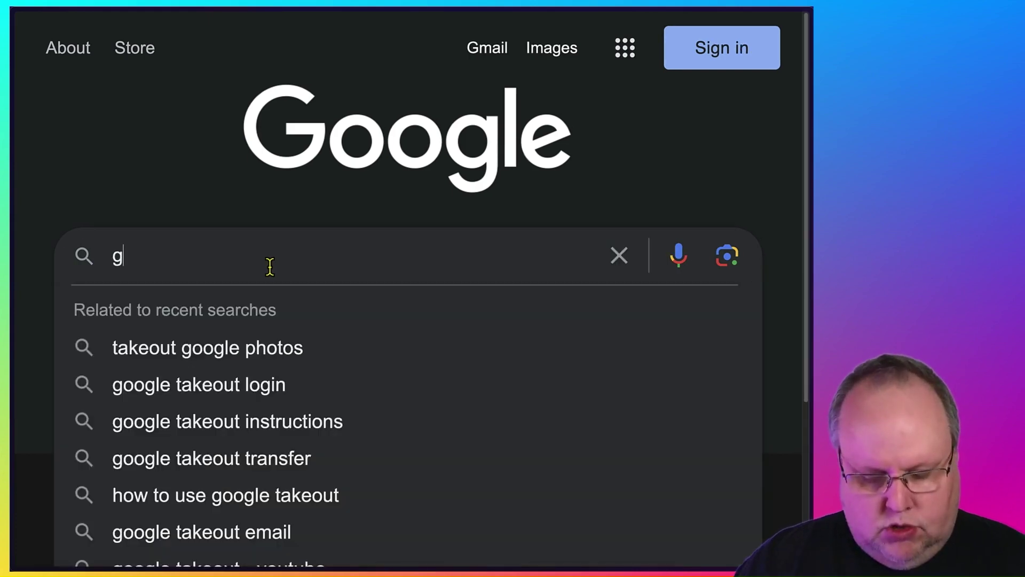
text(oogle takeout)
key(Return)
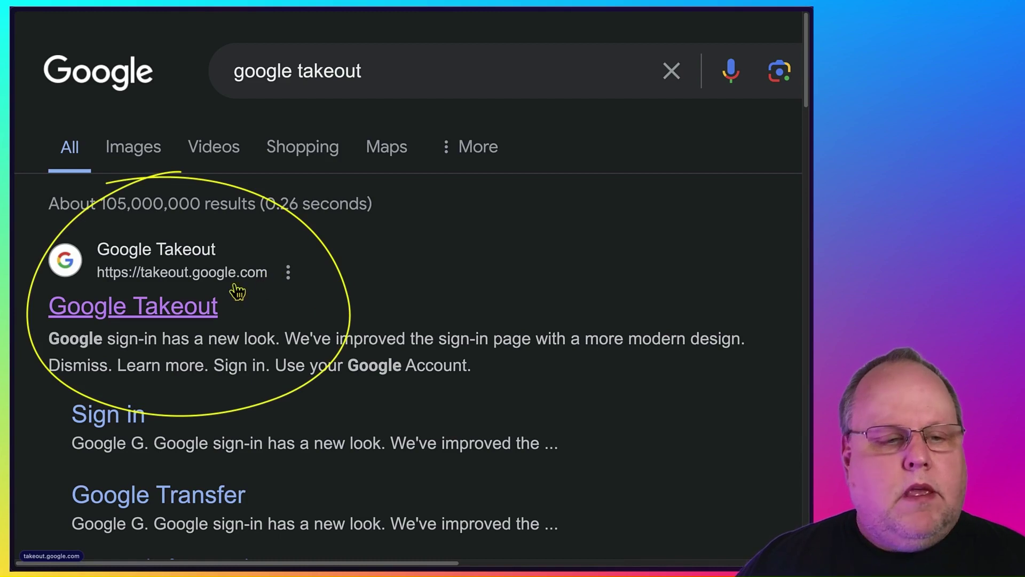
Step: Open takeout.google.com from the results and review the product list, with 54 of 55 preselected
click(171, 308)
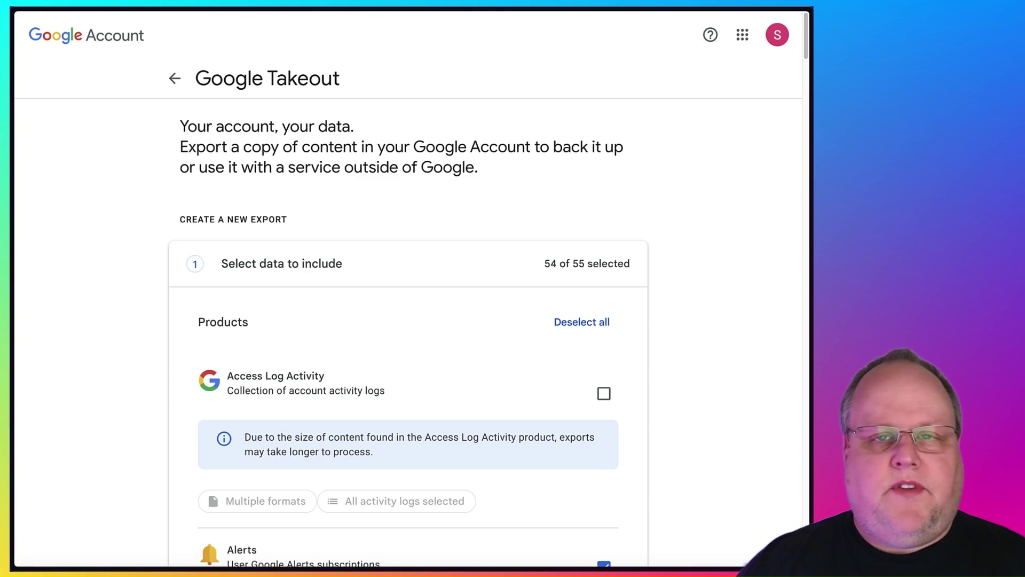
scroll(143, 207, down, 1)
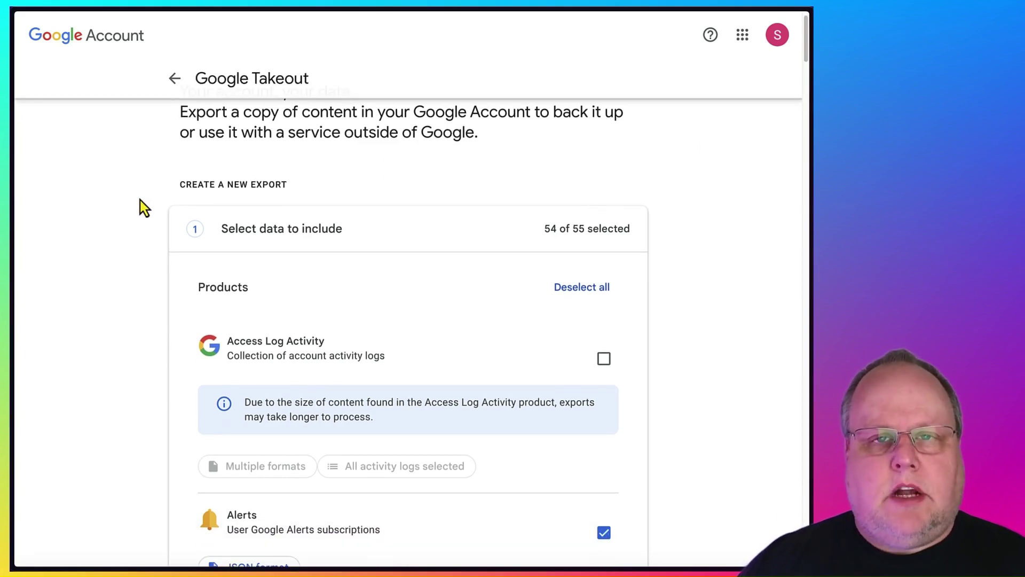
scroll(141, 200, down, 1)
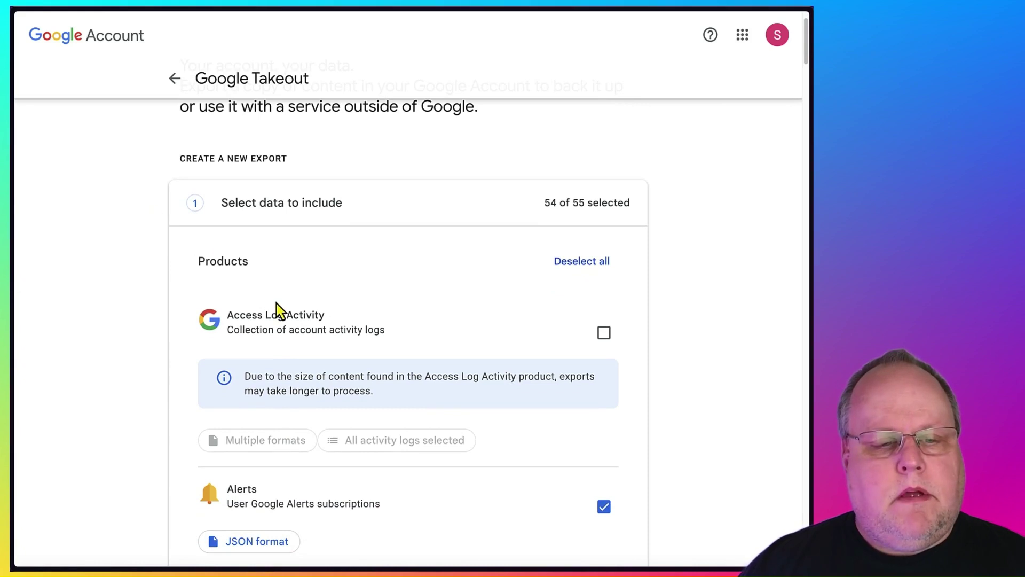
scroll(197, 289, down, 5)
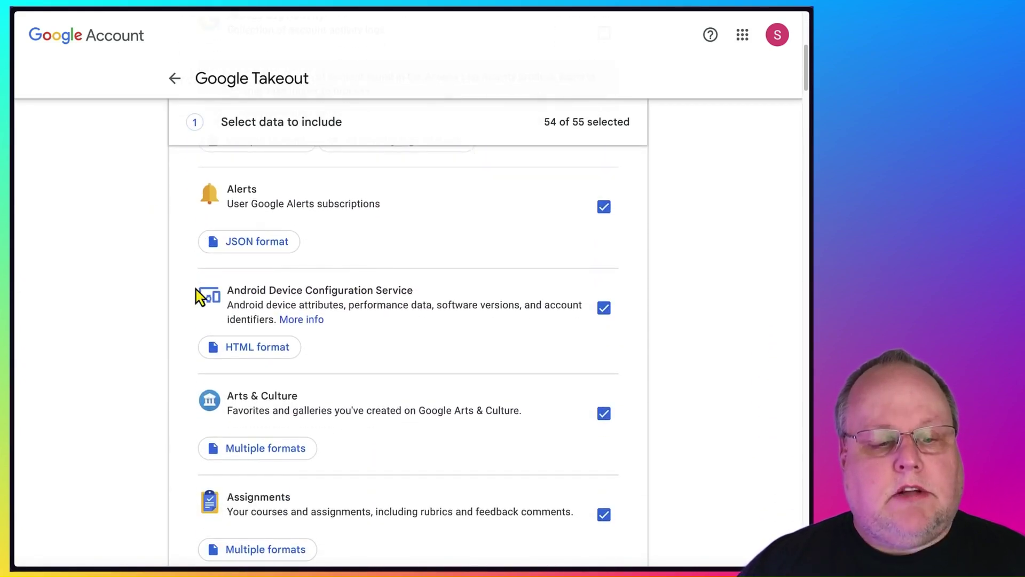
scroll(197, 290, down, 8)
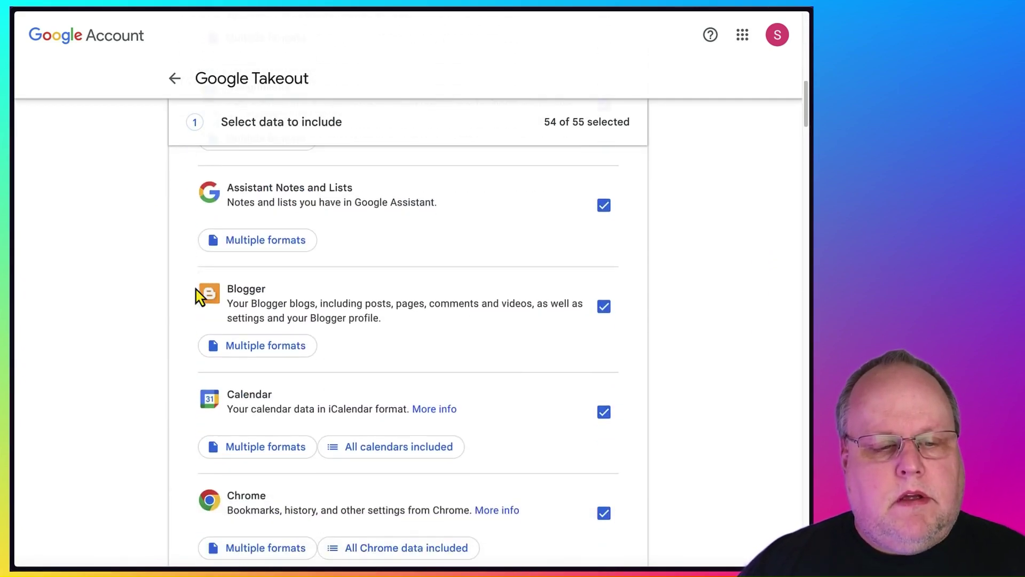
scroll(291, 287, down, 2)
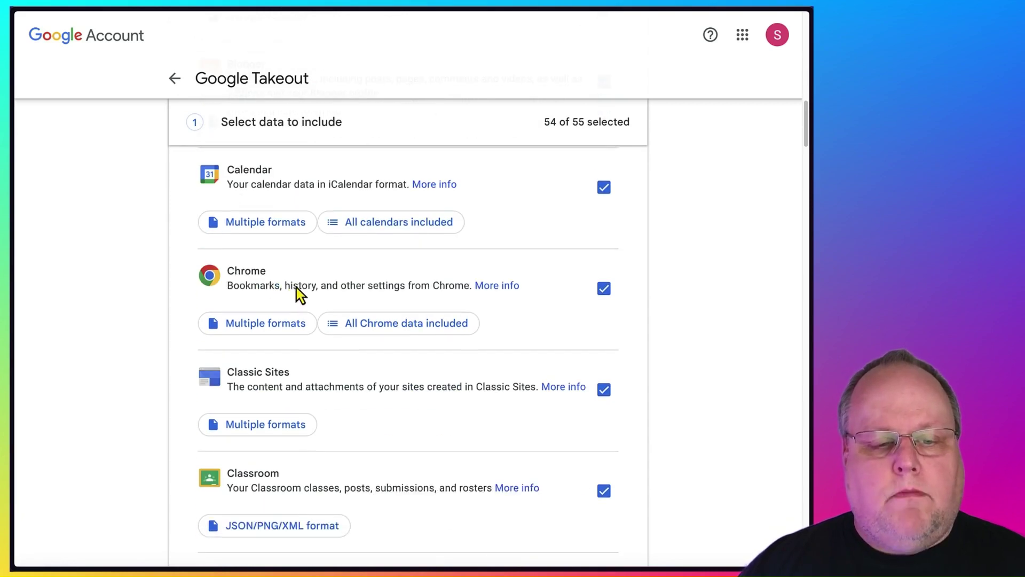
scroll(296, 287, down, 4)
scroll(296, 288, down, 5)
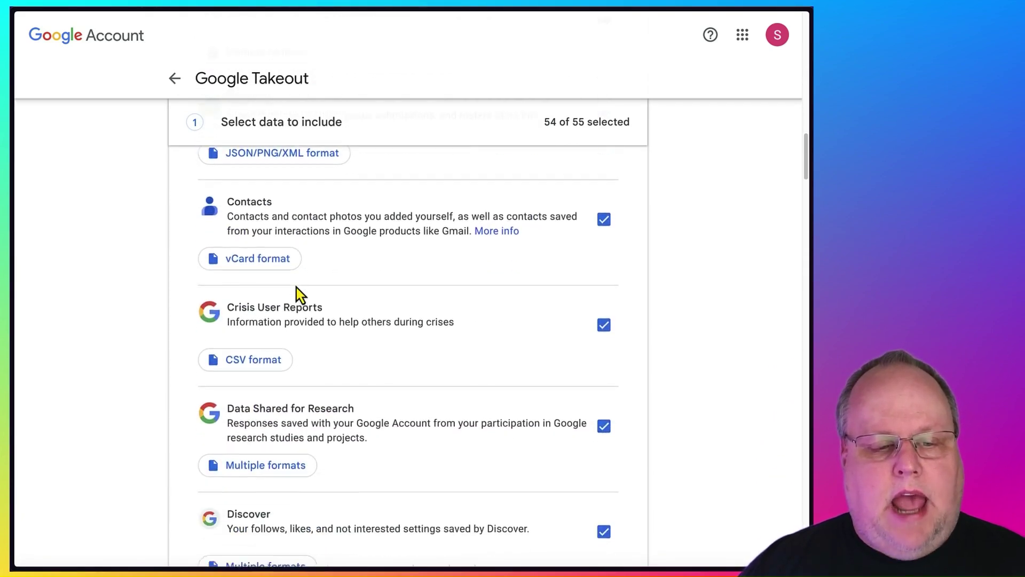
scroll(296, 287, down, 3)
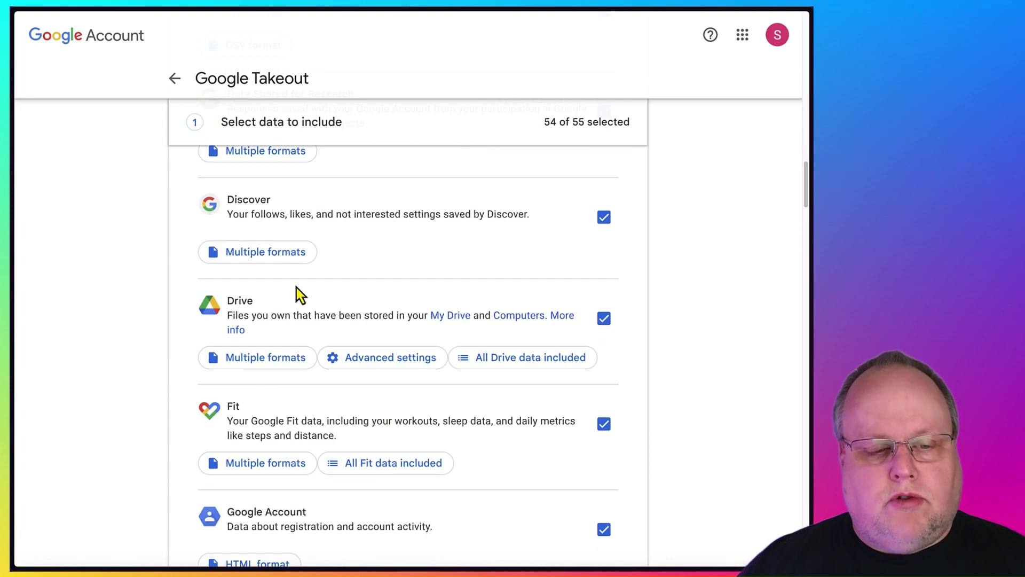
scroll(296, 287, down, 2)
scroll(296, 287, down, 4)
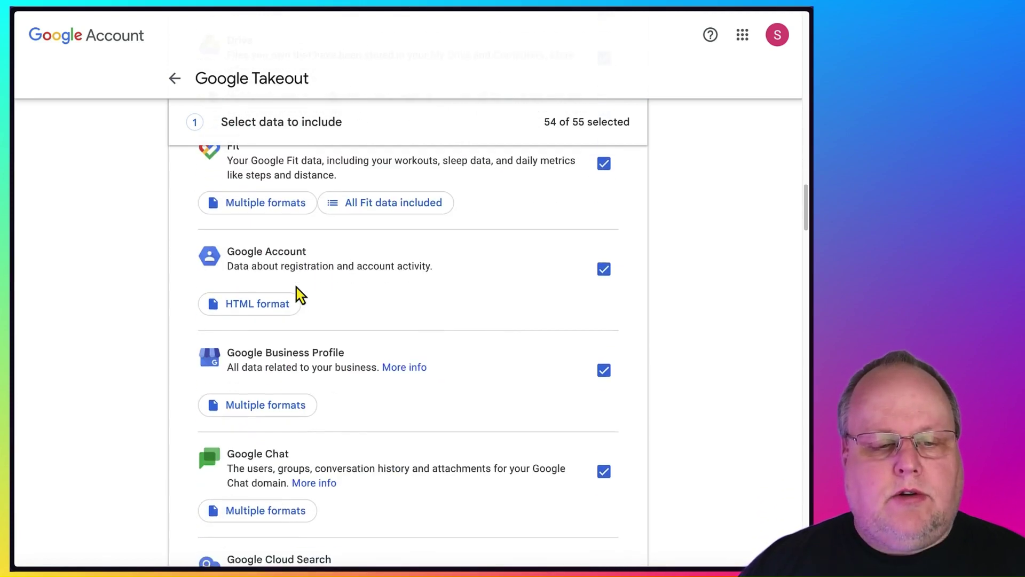
scroll(270, 341, down, 4)
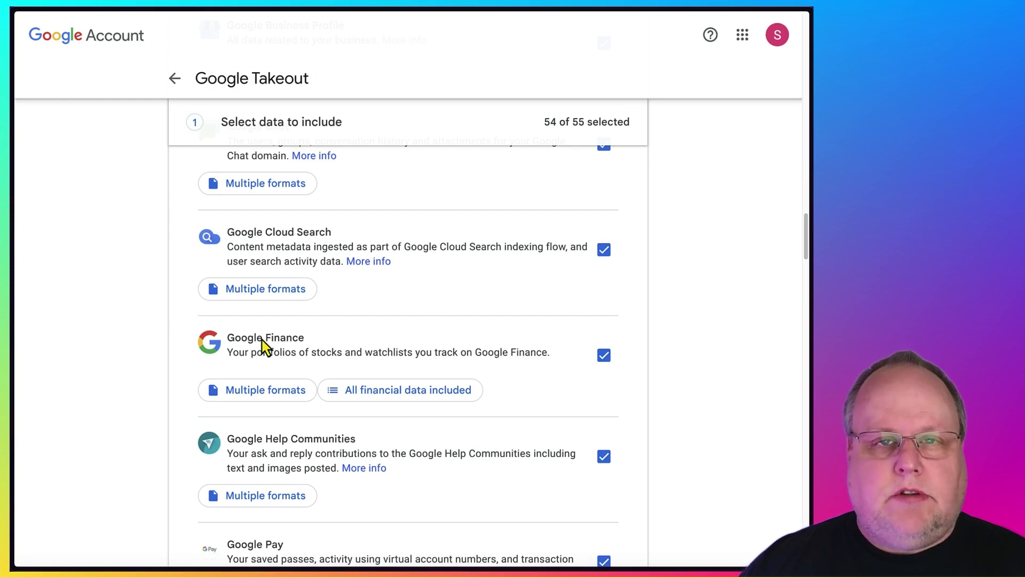
scroll(265, 348, down, 5)
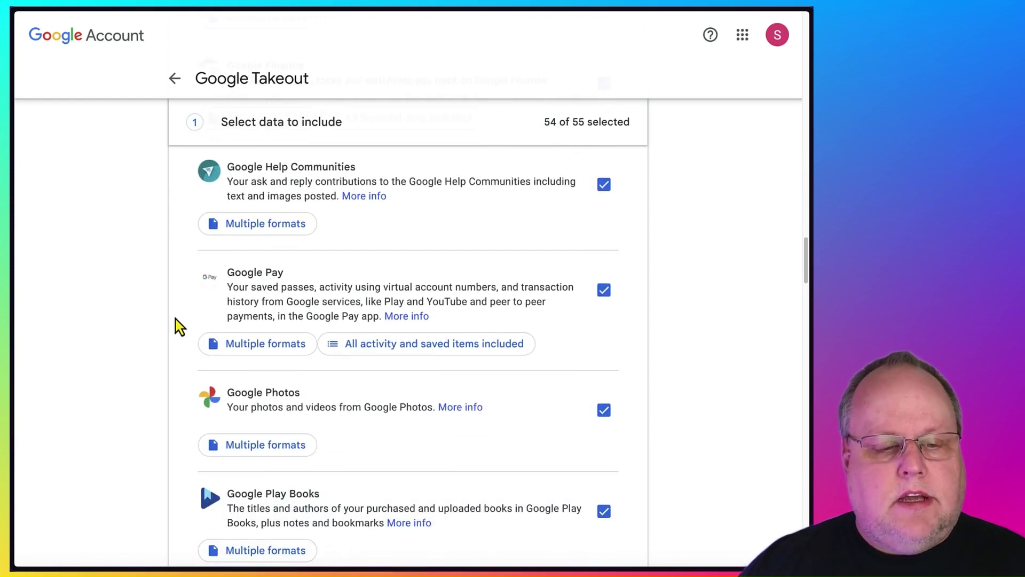
scroll(185, 342, down, 6)
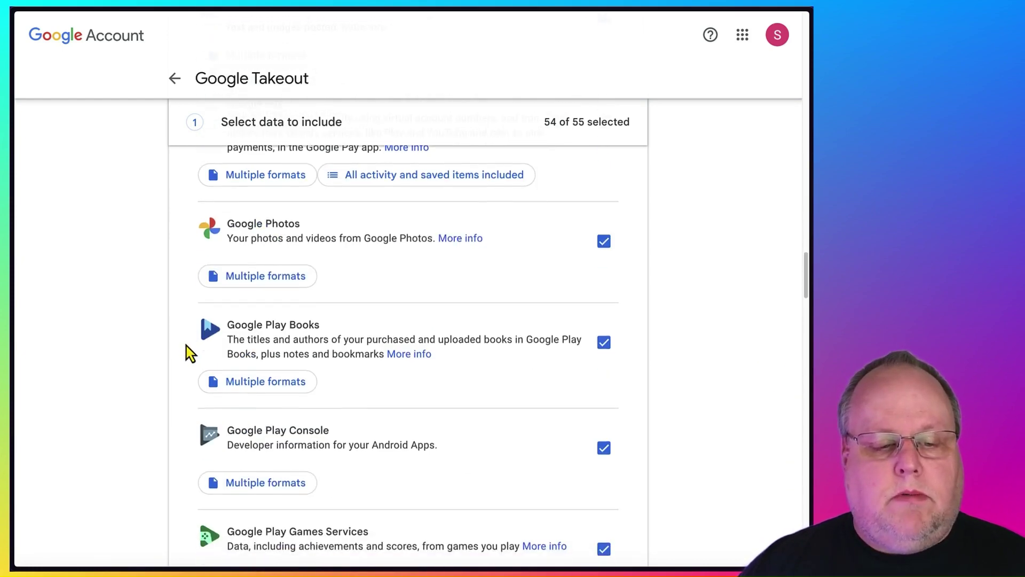
scroll(191, 354, down, 2)
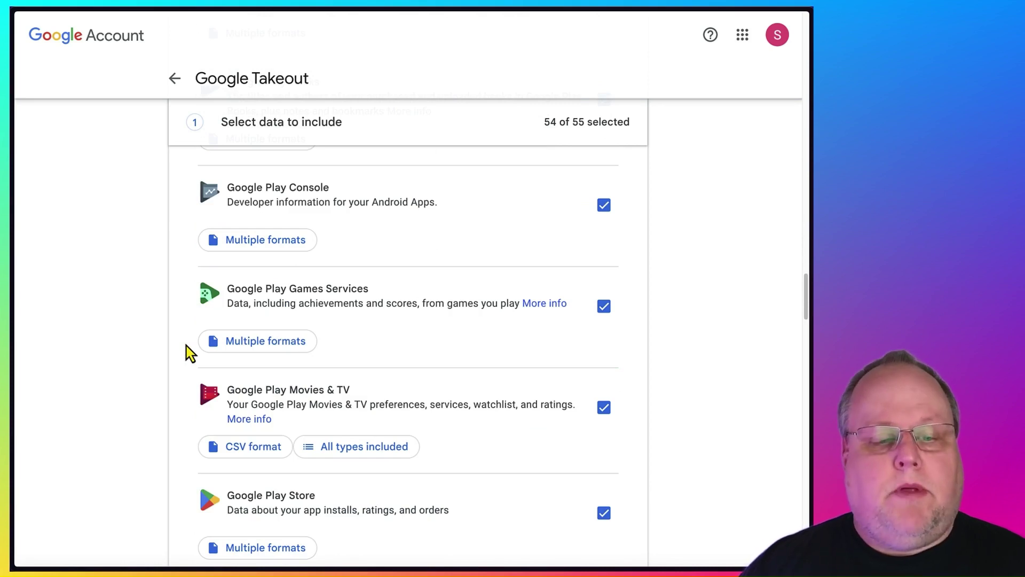
scroll(187, 345, down, 3)
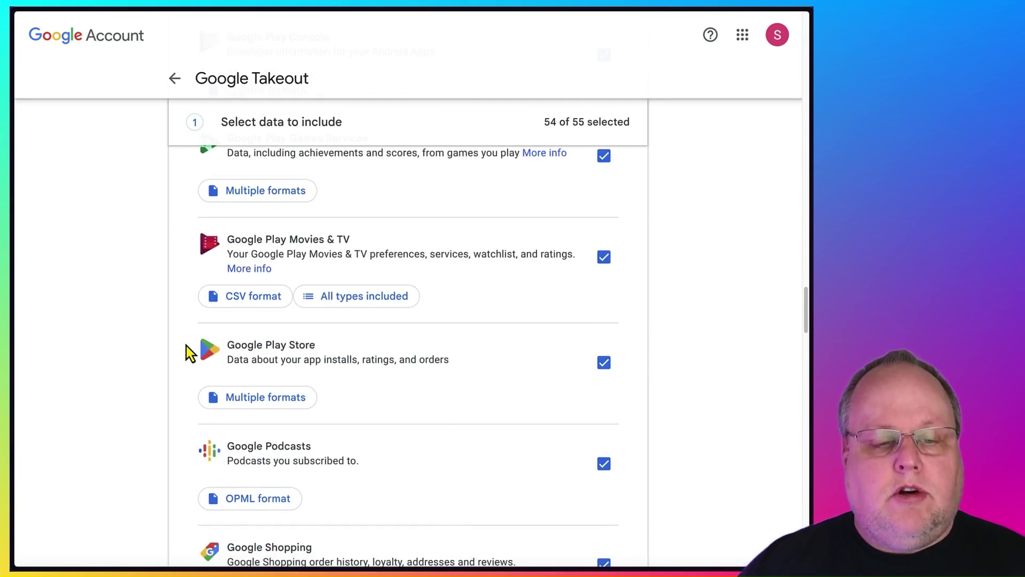
scroll(249, 320, down, 3)
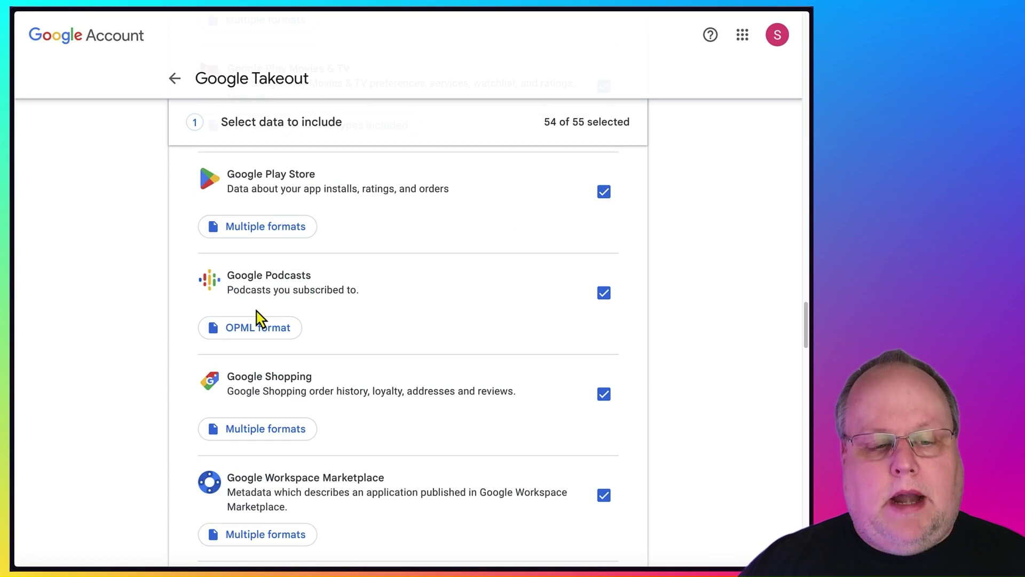
scroll(193, 307, down, 3)
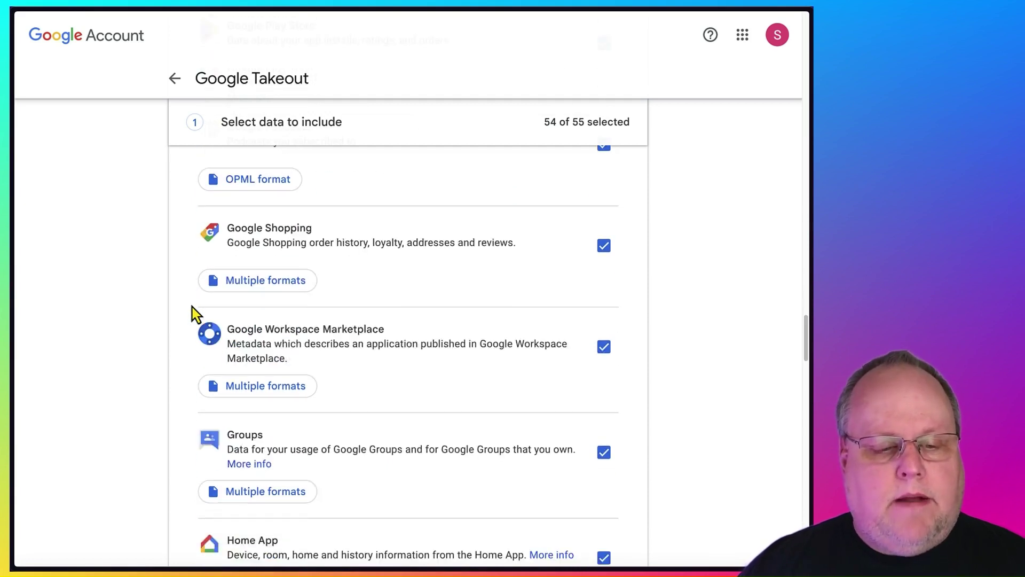
scroll(193, 306, down, 6)
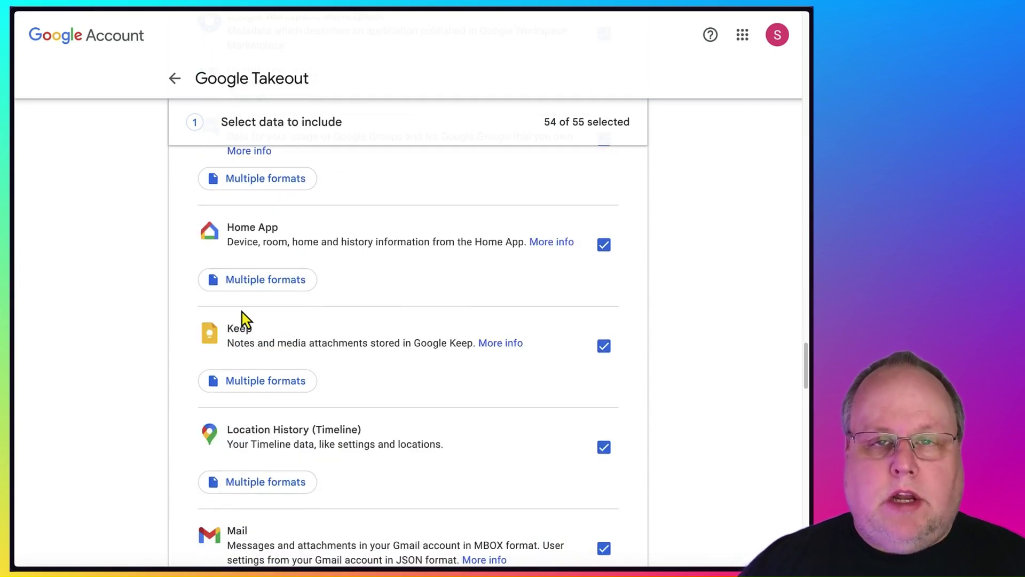
scroll(244, 331, down, 2)
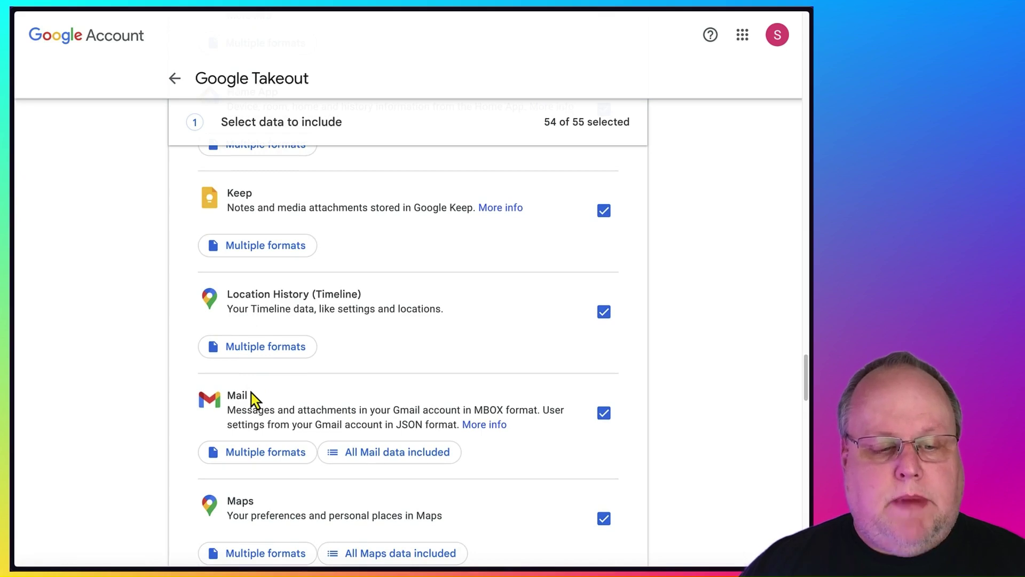
scroll(251, 394, down, 3)
scroll(119, 380, up, 2)
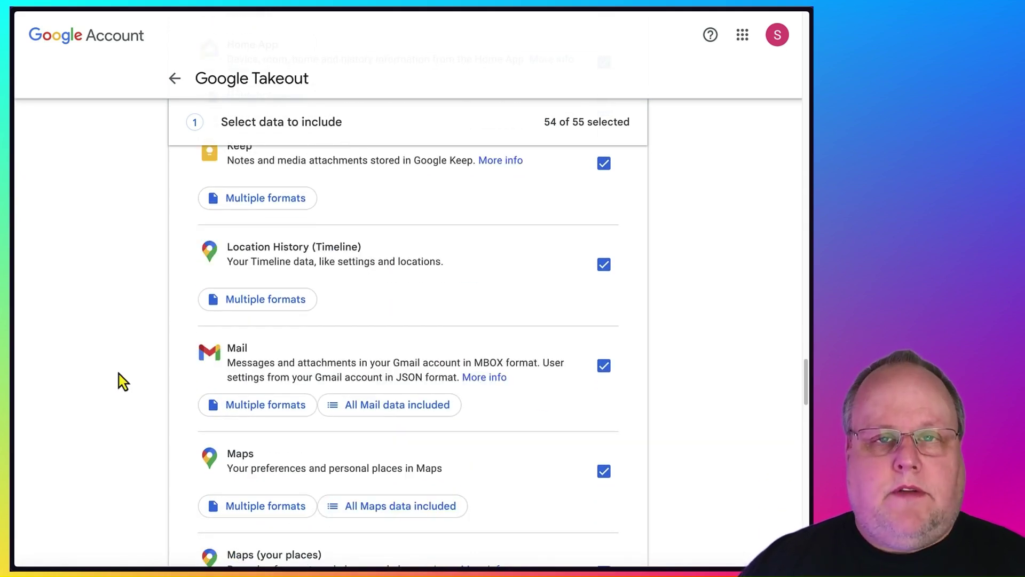
scroll(229, 355, down, 15)
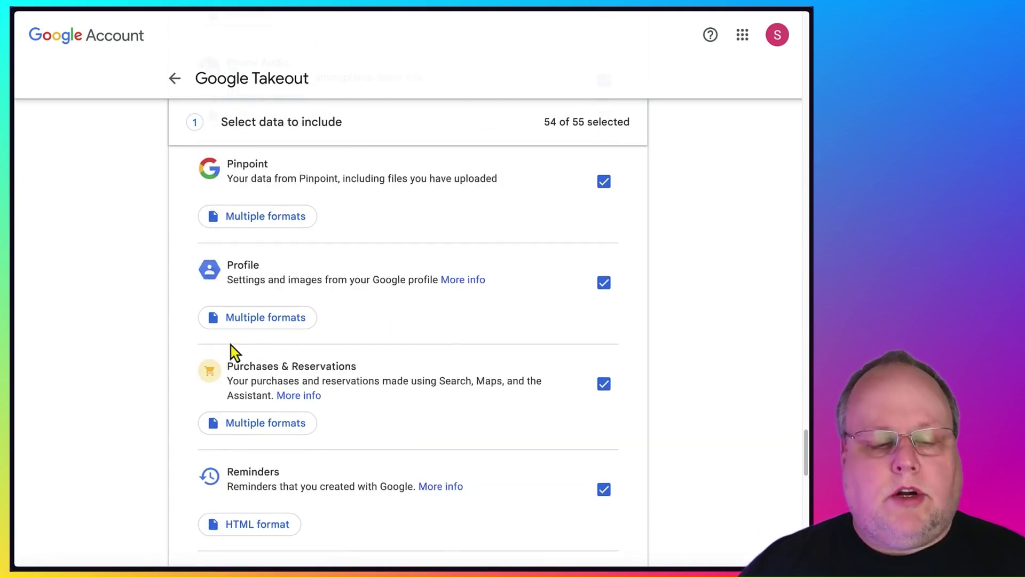
scroll(177, 377, down, 5)
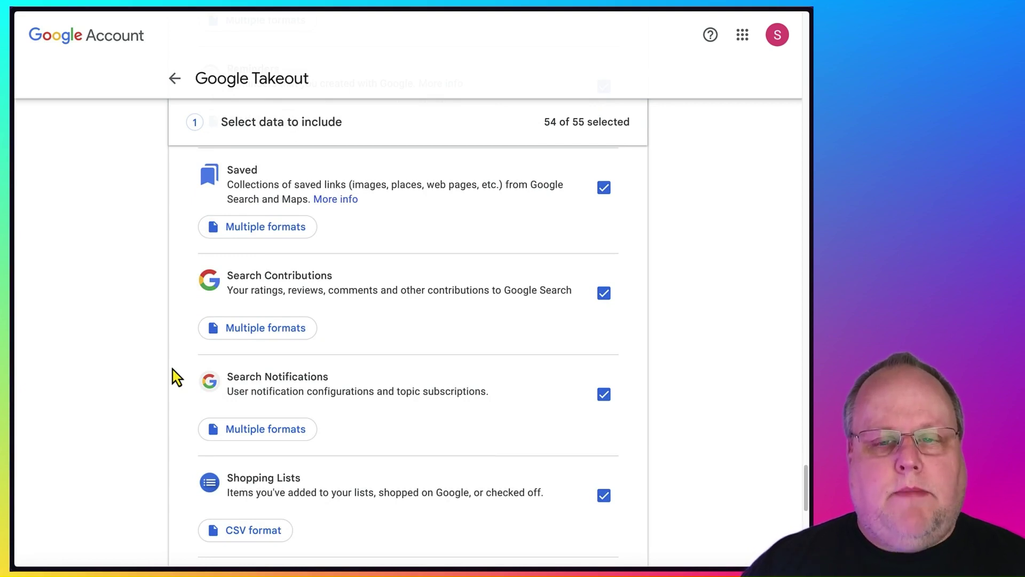
scroll(172, 368, down, 4)
Step: Tick Access Log Activity so all 55 of 55 products are included
scroll(172, 370, down, 1)
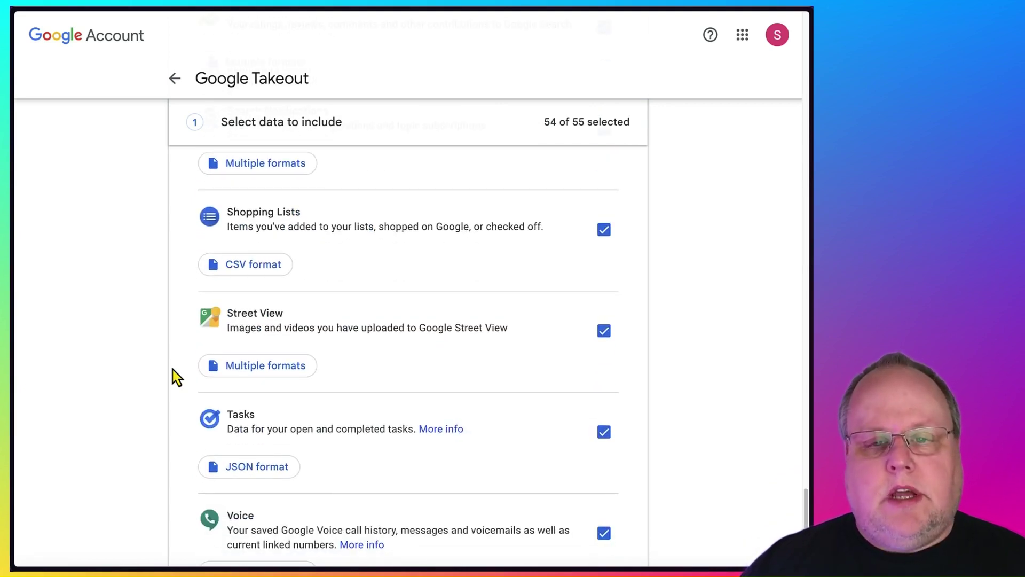
scroll(609, 233, up, 1)
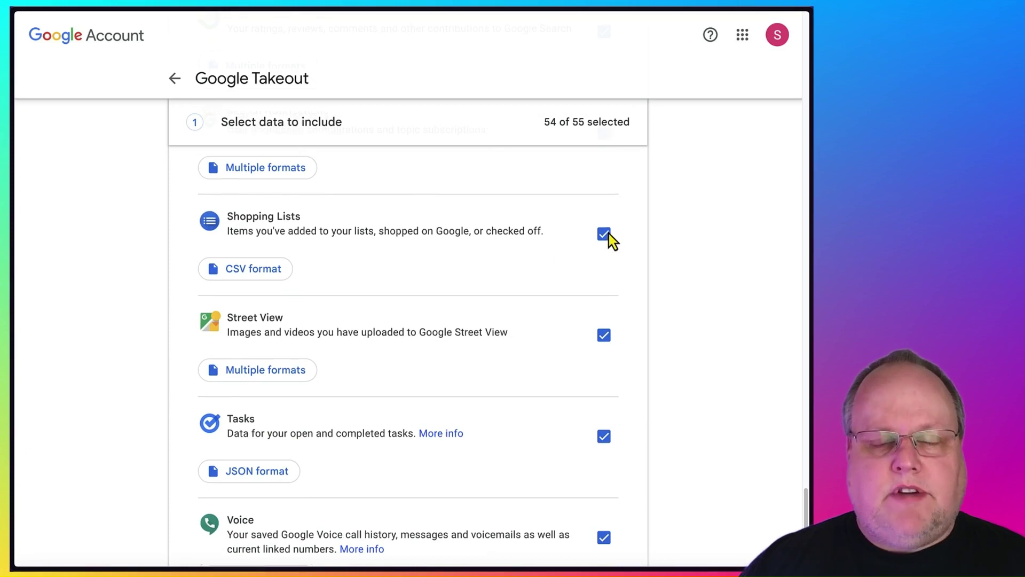
scroll(609, 232, up, 20)
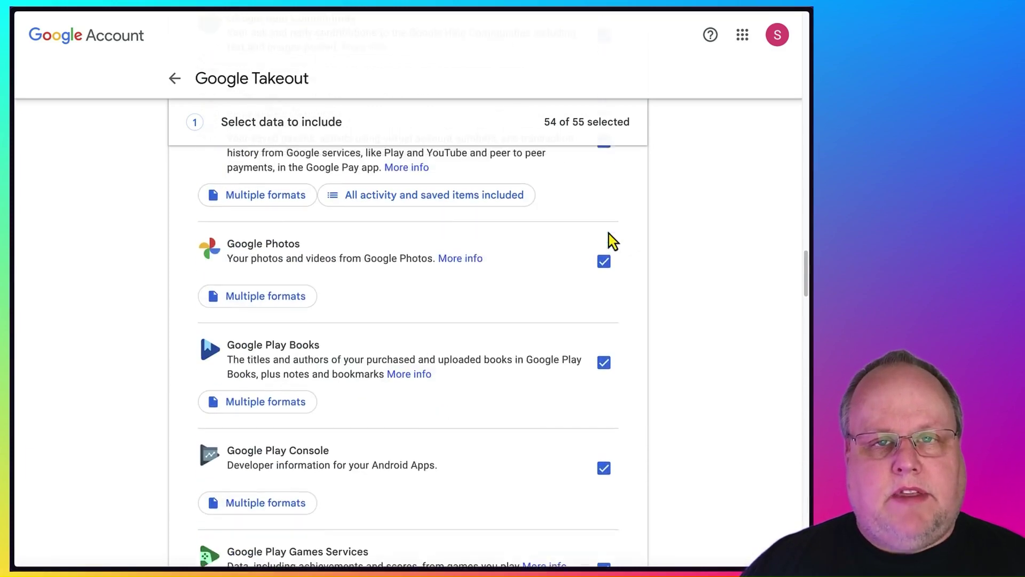
scroll(609, 233, up, 20)
scroll(609, 233, up, 6)
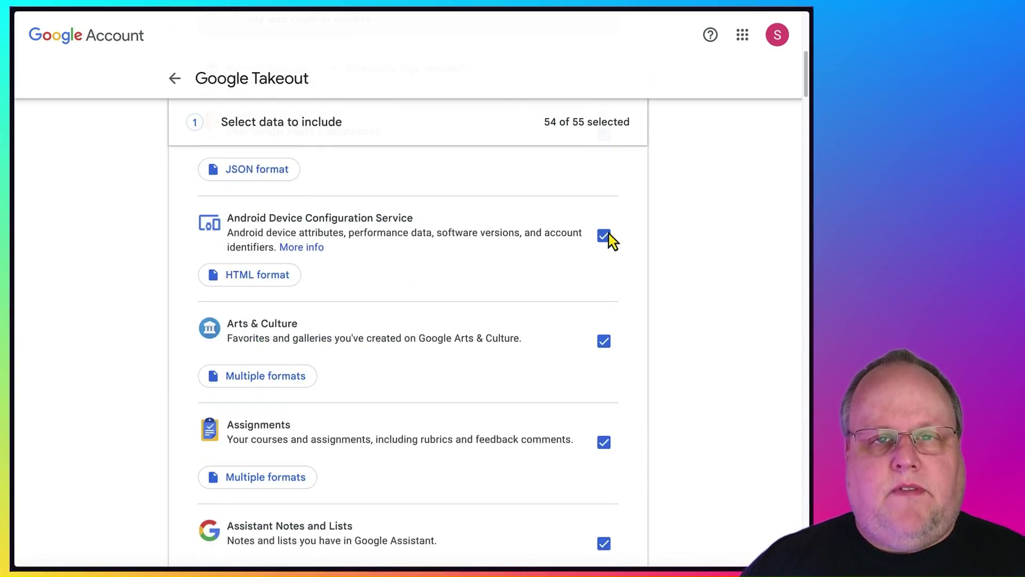
scroll(609, 233, up, 8)
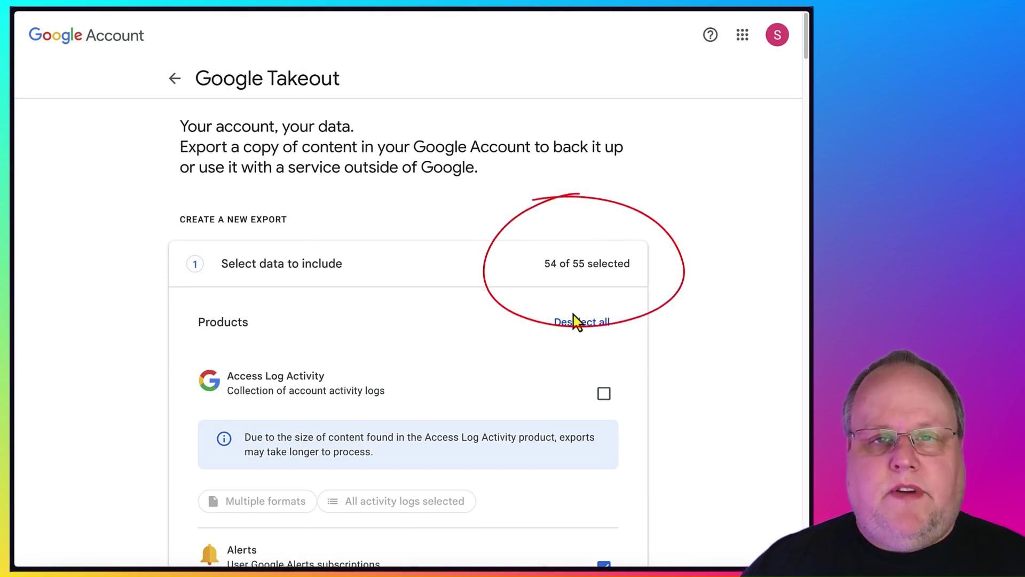
click(605, 395)
scroll(569, 367, down, 20)
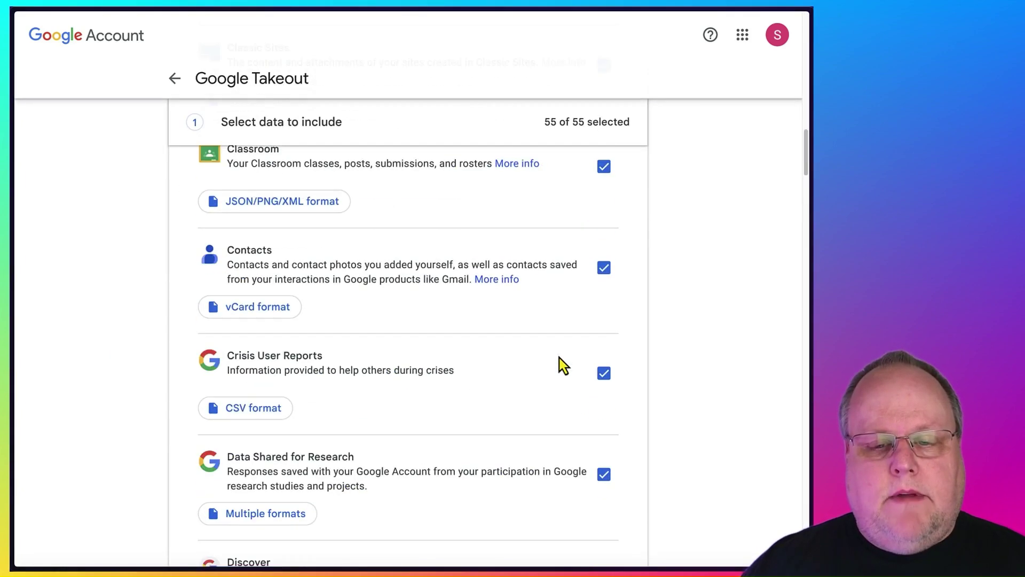
scroll(564, 366, down, 20)
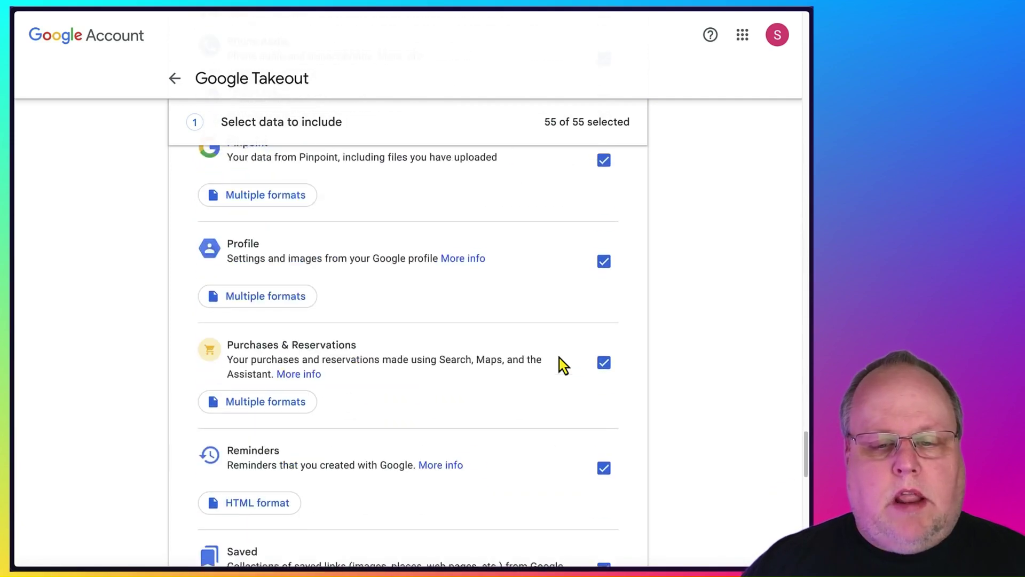
scroll(564, 366, down, 7)
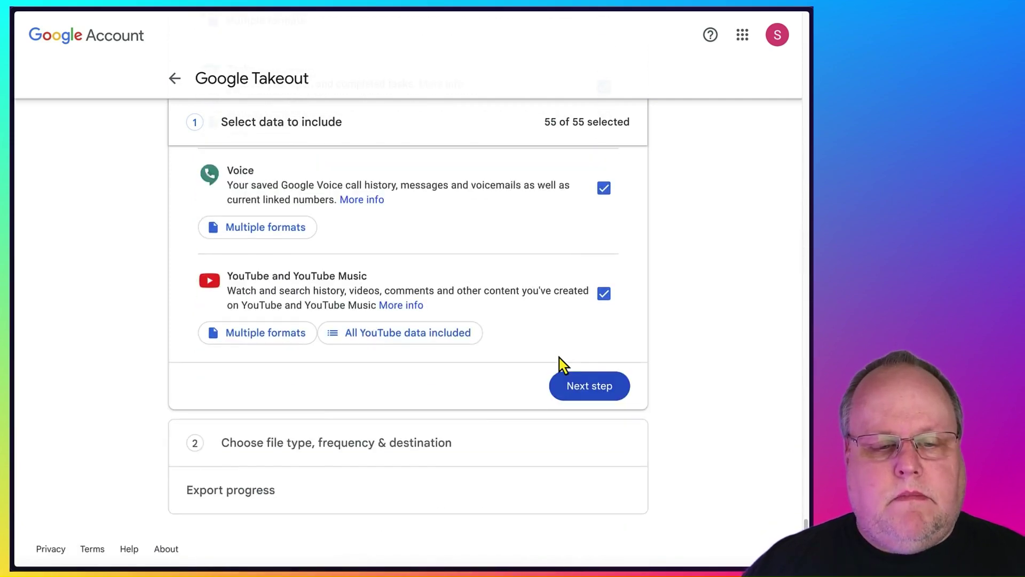
Step: Go to the destination step and keep delivery as 'Send download link via email'
click(595, 386)
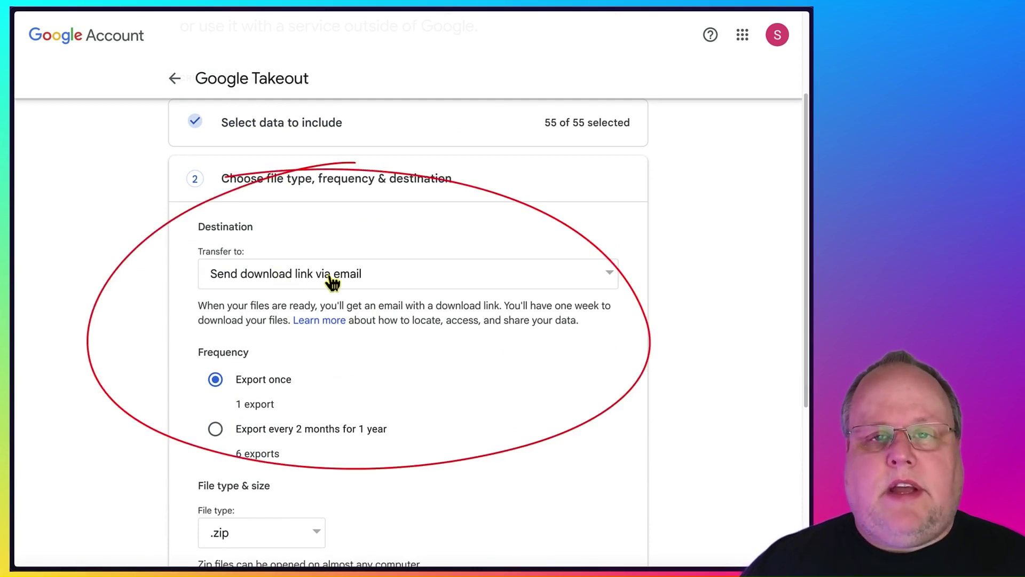
click(330, 277)
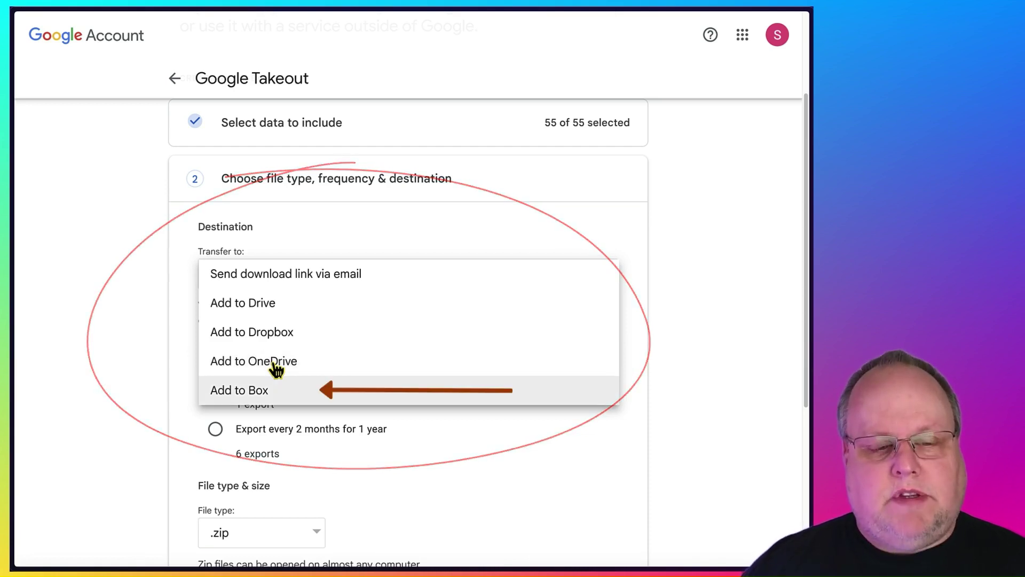
click(153, 371)
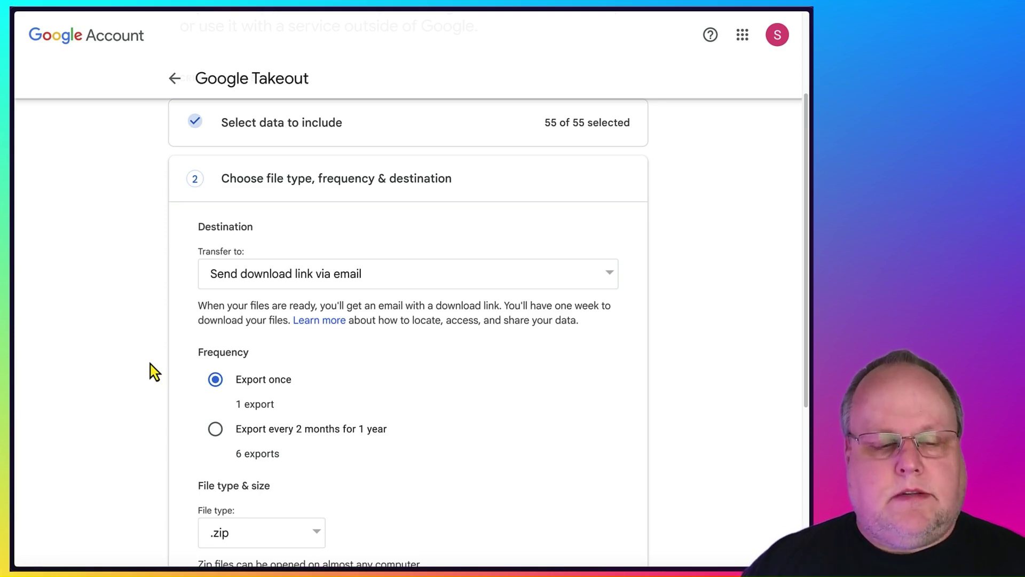
scroll(154, 372, down, 1)
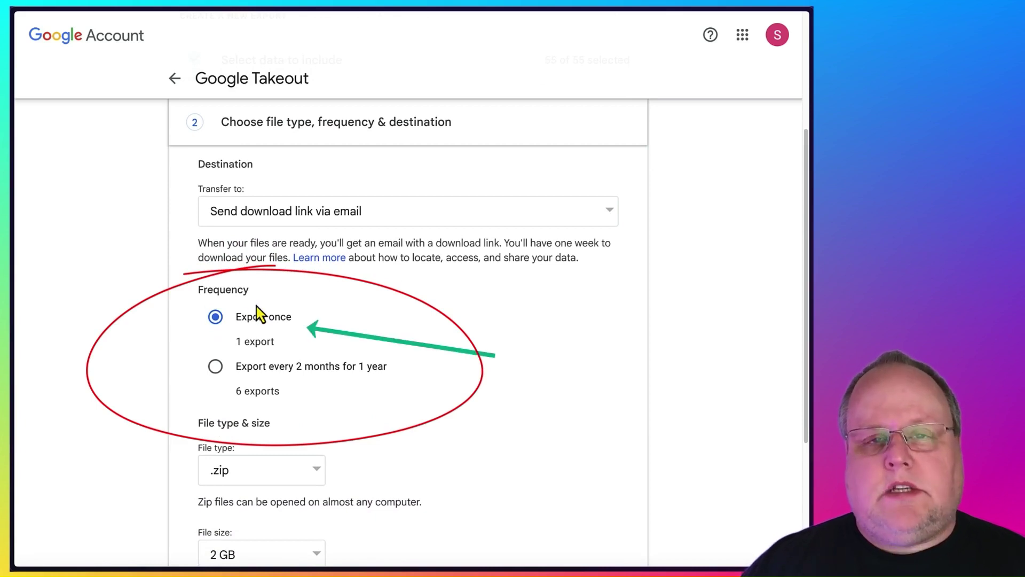
Step: Schedule the export to run every 2 months for 1 year
scroll(256, 316, down, 1)
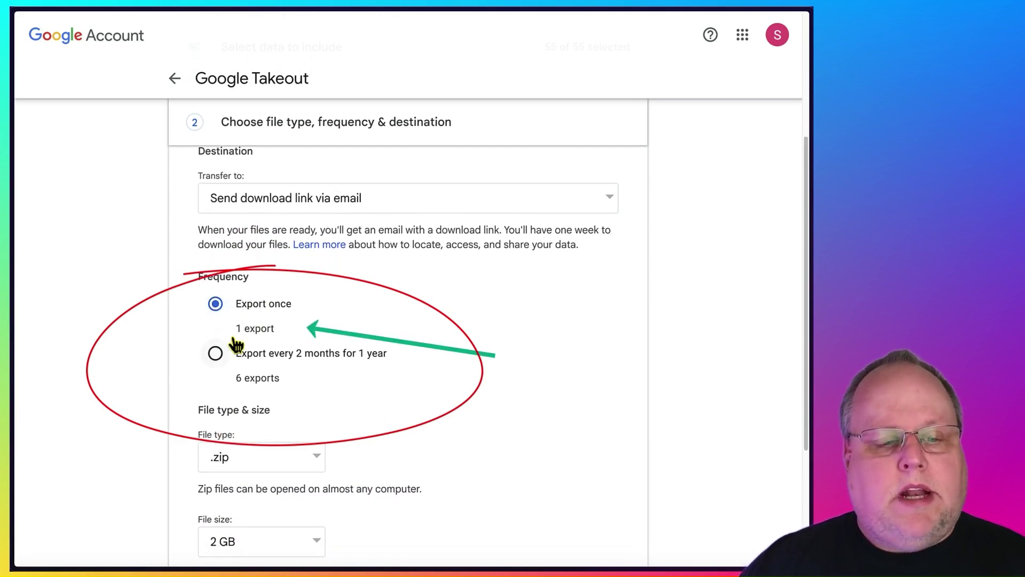
click(216, 353)
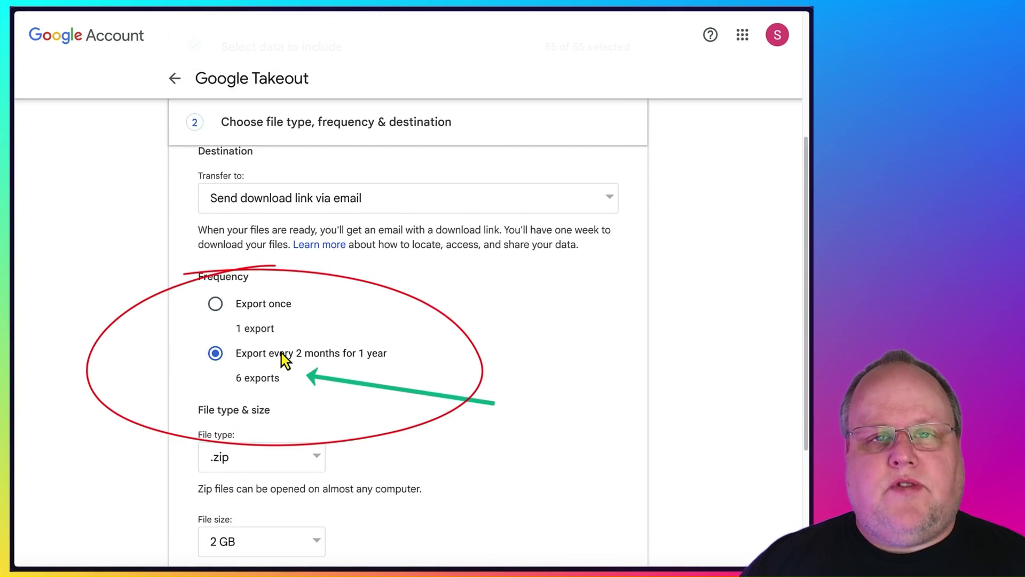
scroll(251, 351, down, 2)
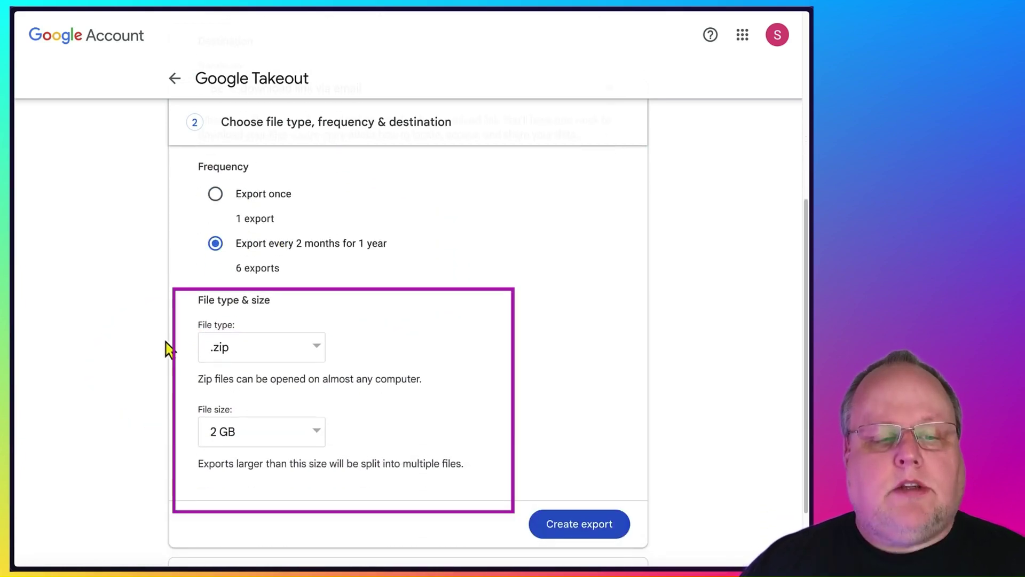
Step: Set the archive file type to .tgz with a 50 GB file size
click(254, 355)
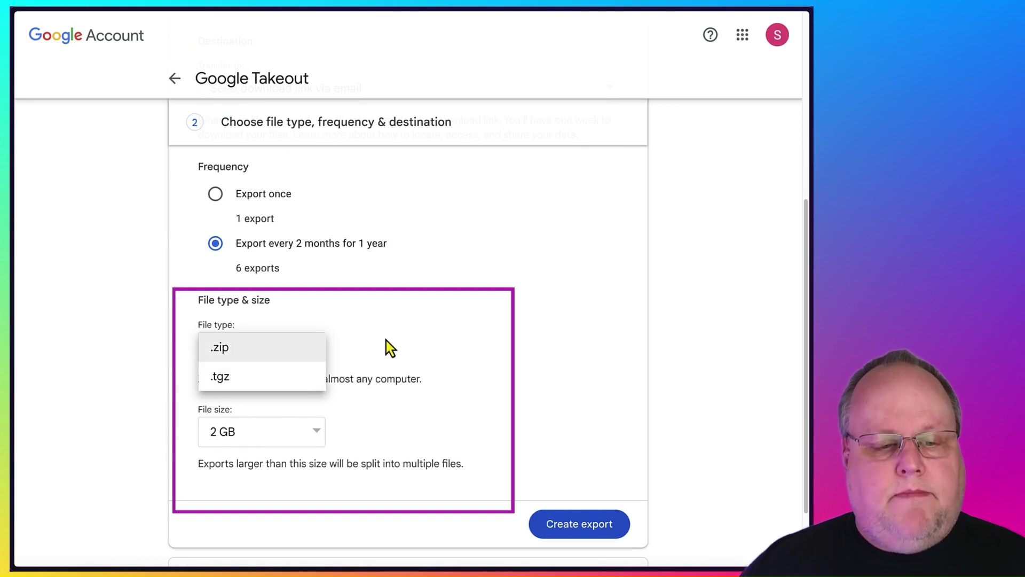
click(364, 354)
click(282, 430)
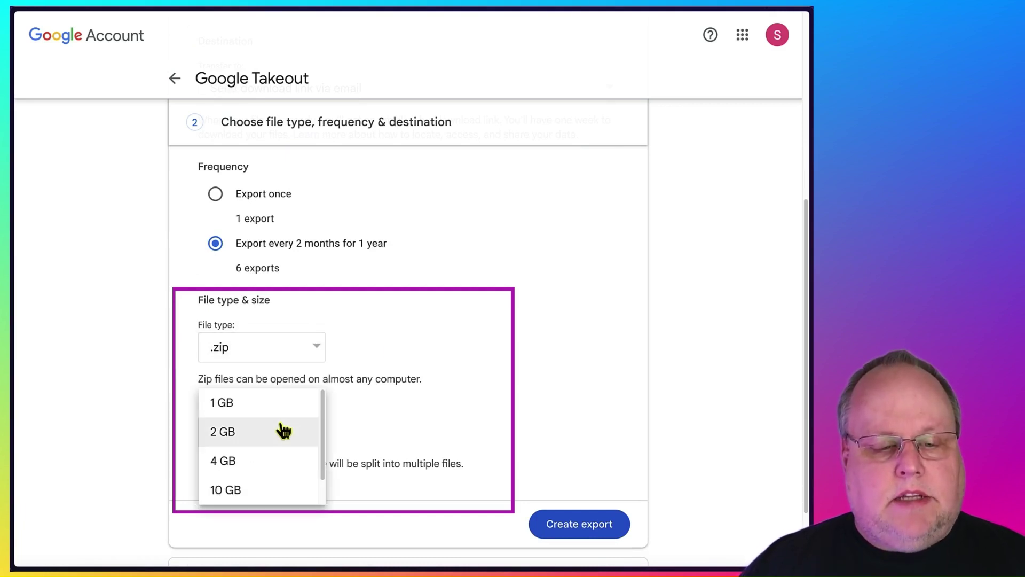
scroll(281, 430, down, 1)
click(360, 373)
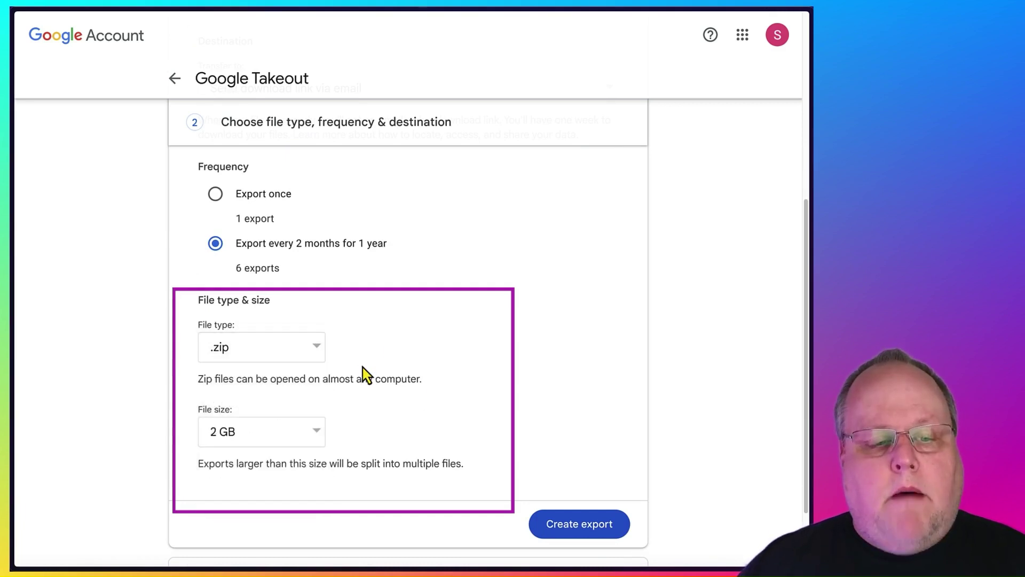
click(319, 353)
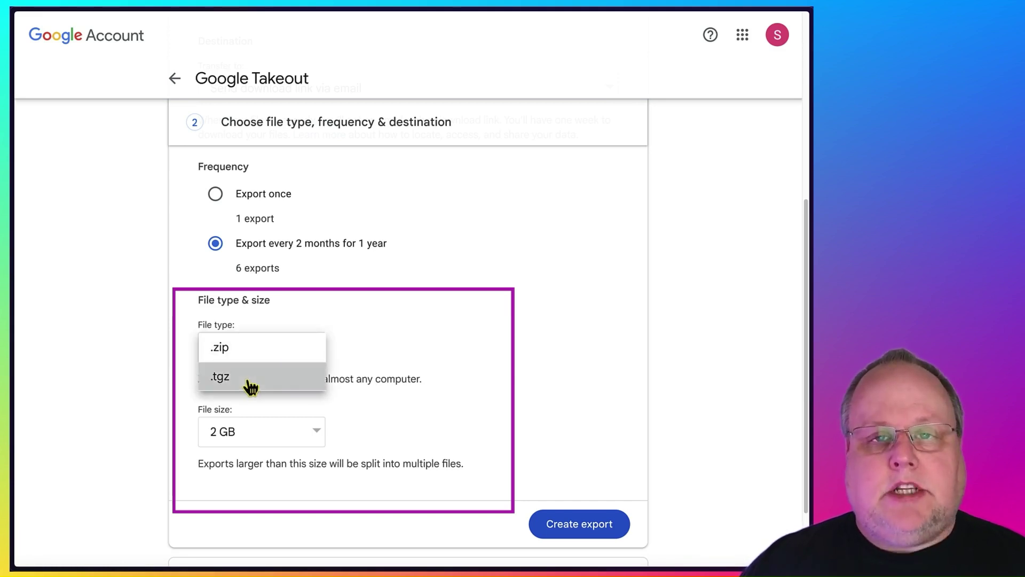
click(249, 382)
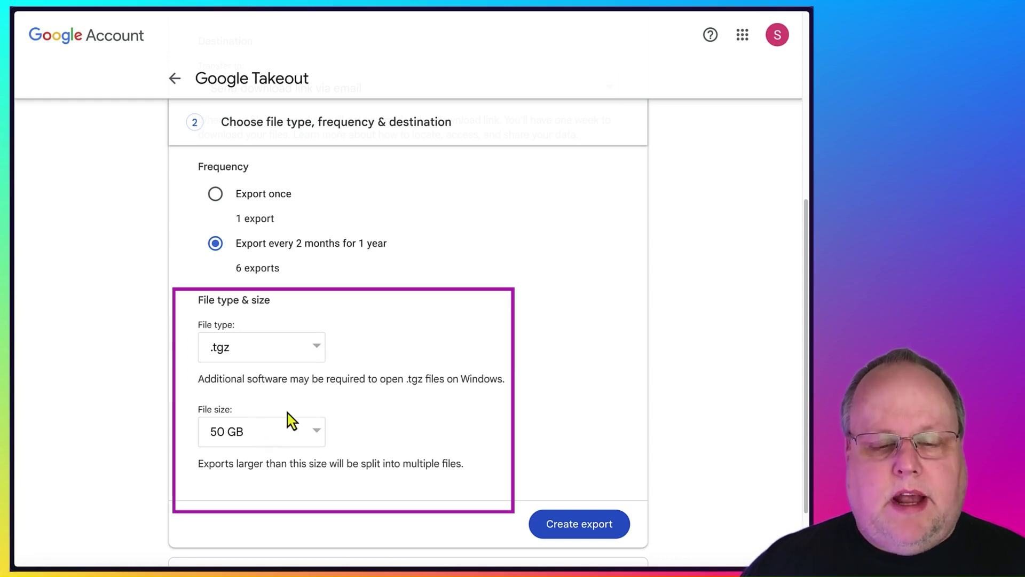
Step: Create the export, with export 1 of 6 starting on April 2, 2024
click(584, 527)
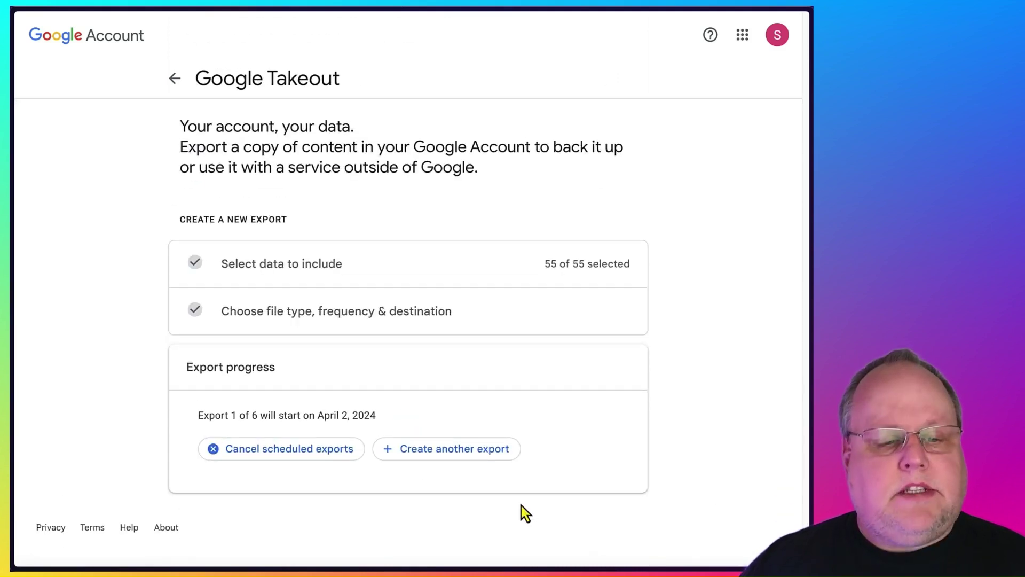